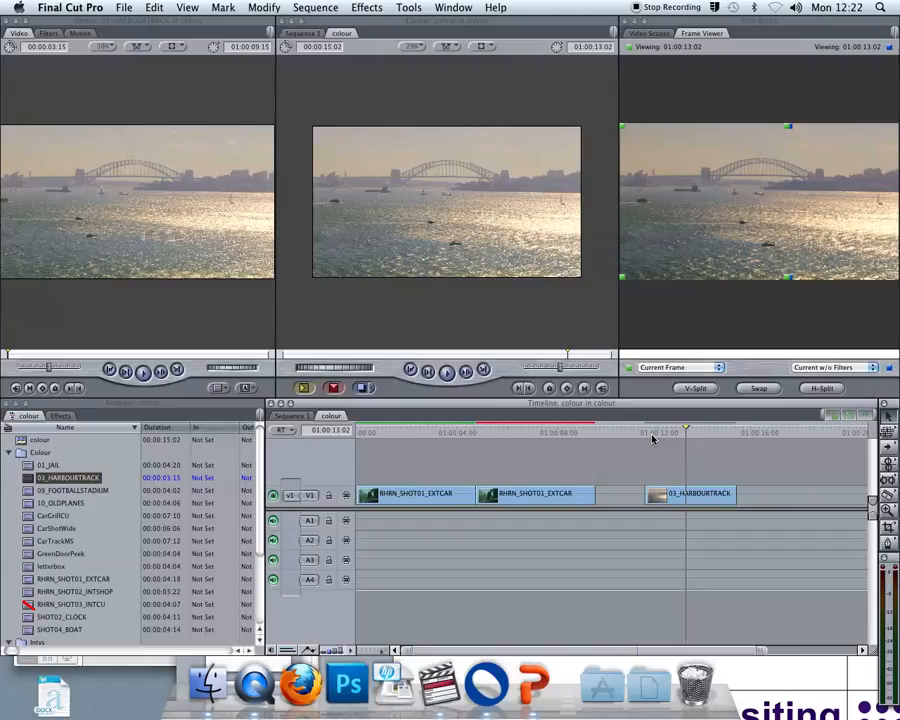
# Duplicate the 03_HARBOURTRACK timeline clip onto V2 directly above the original and set the copy's composite mode to Multiply
pyautogui.click(660, 494)
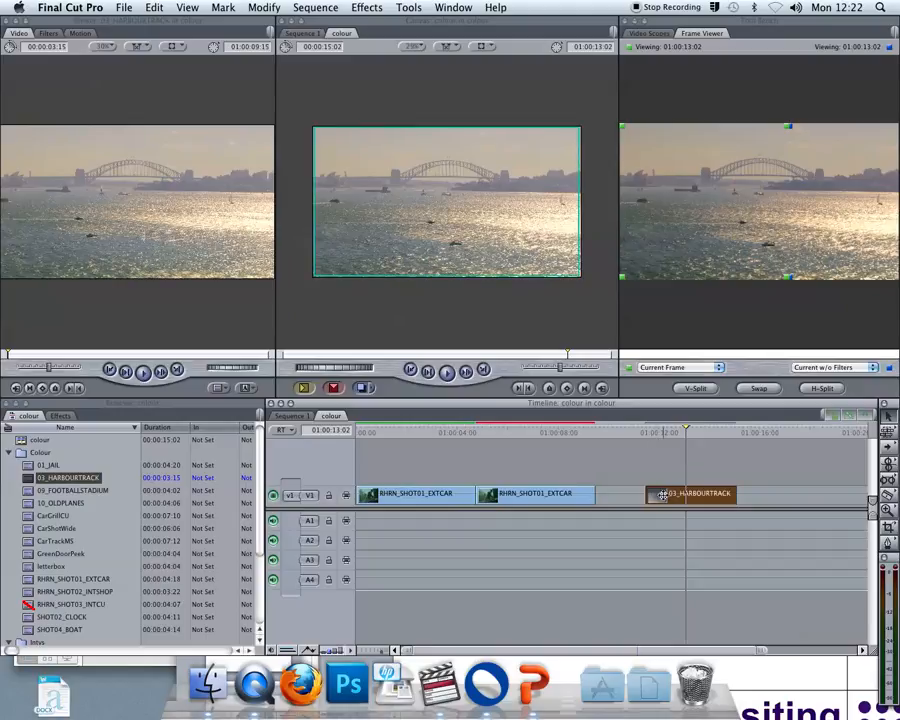
pyautogui.moveTo(660, 494); pyautogui.dragTo(668, 476)
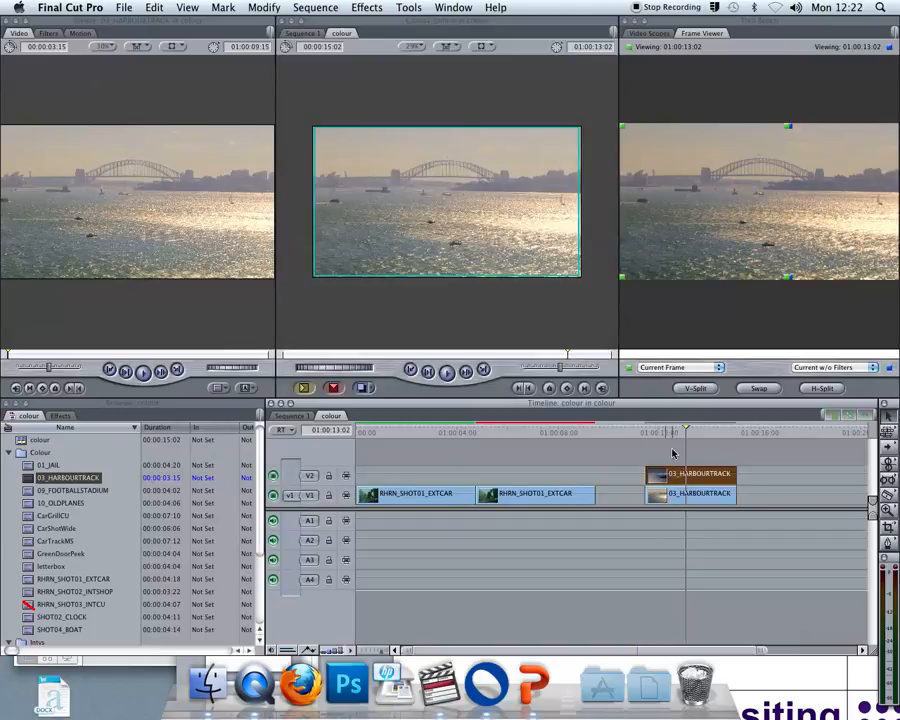
pyautogui.rightClick(669, 478)
pyautogui.click(668, 478)
pyautogui.rightClick(666, 479)
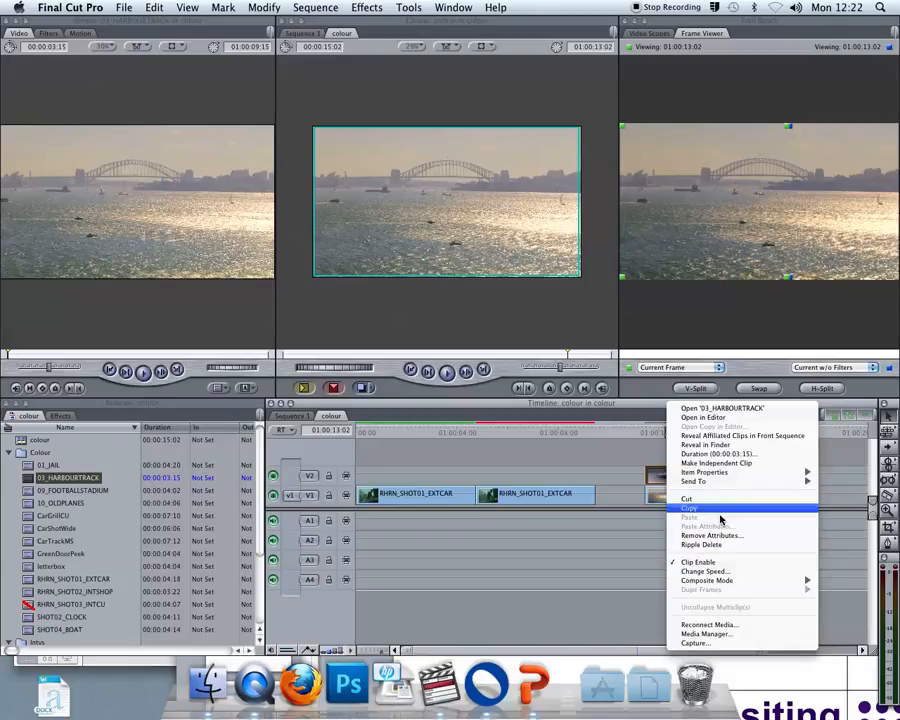
pyautogui.moveTo(720, 586)
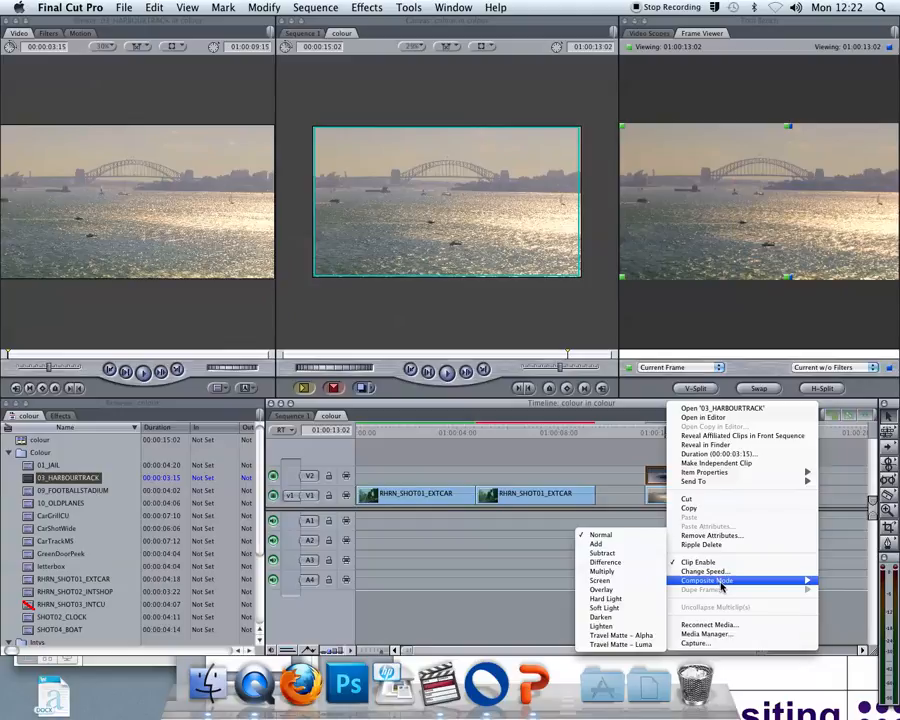
pyautogui.click(616, 572)
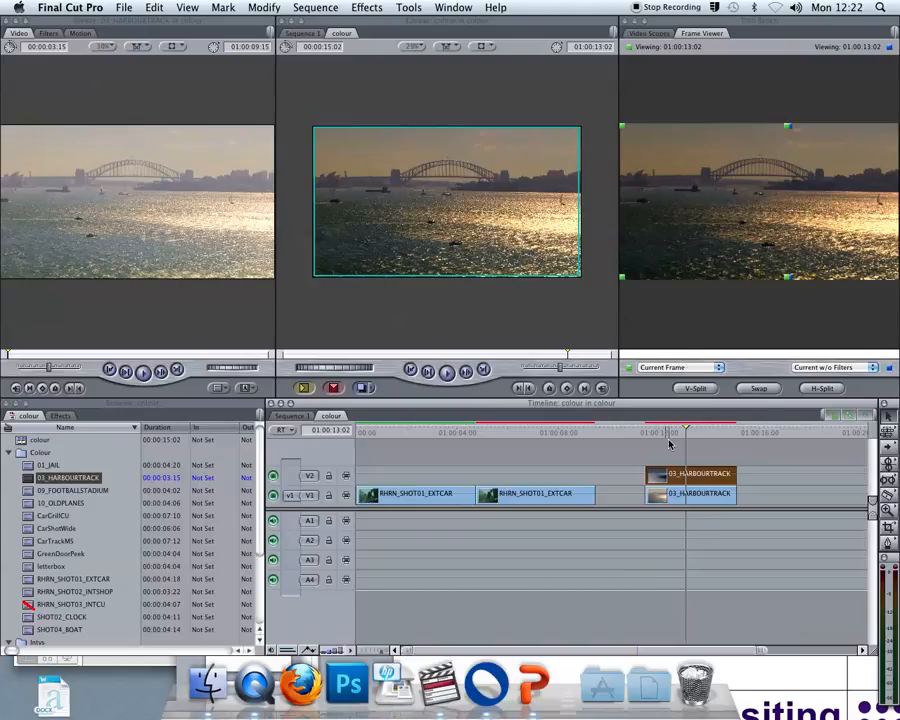
# Compare the picture with track V2 hidden and shown, and adjust the upper 03_HARBOURTRACK clip's opacity down and back up
pyautogui.click(273, 477)
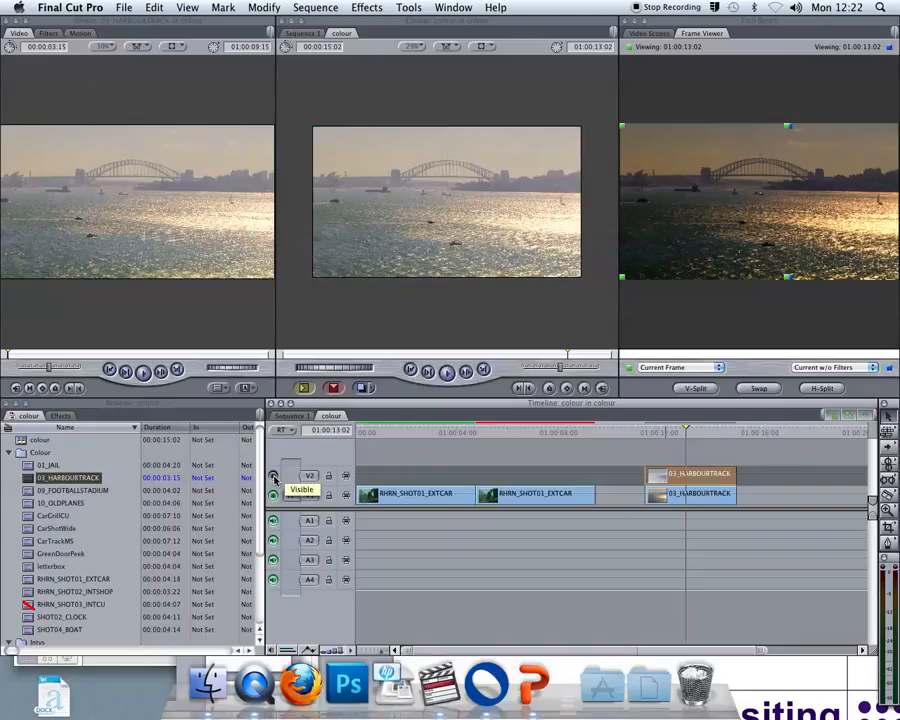
pyautogui.click(275, 479)
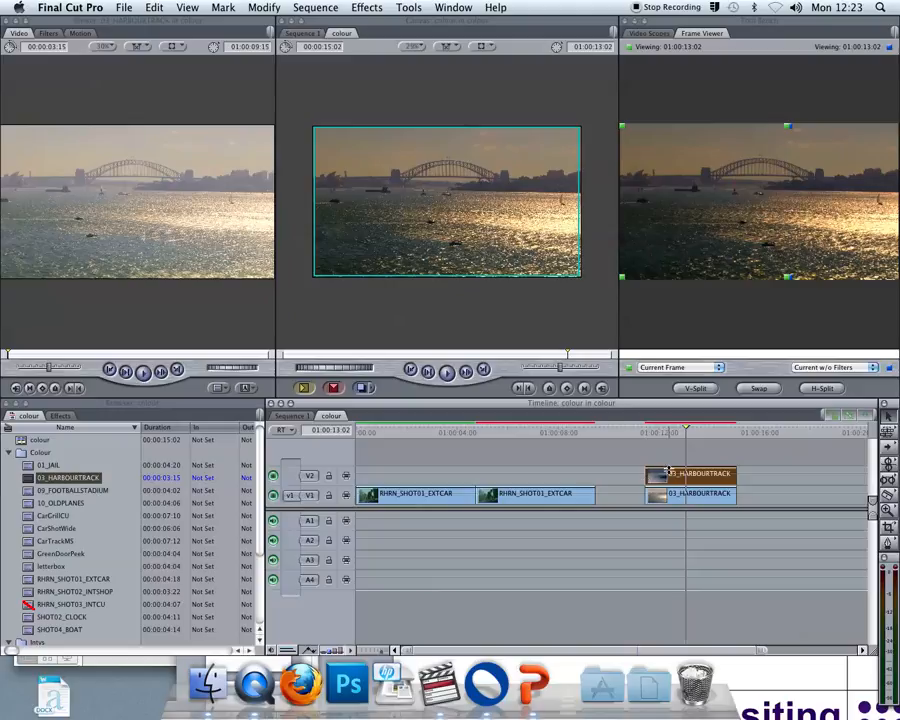
pyautogui.moveTo(669, 467); pyautogui.dragTo(667, 476)
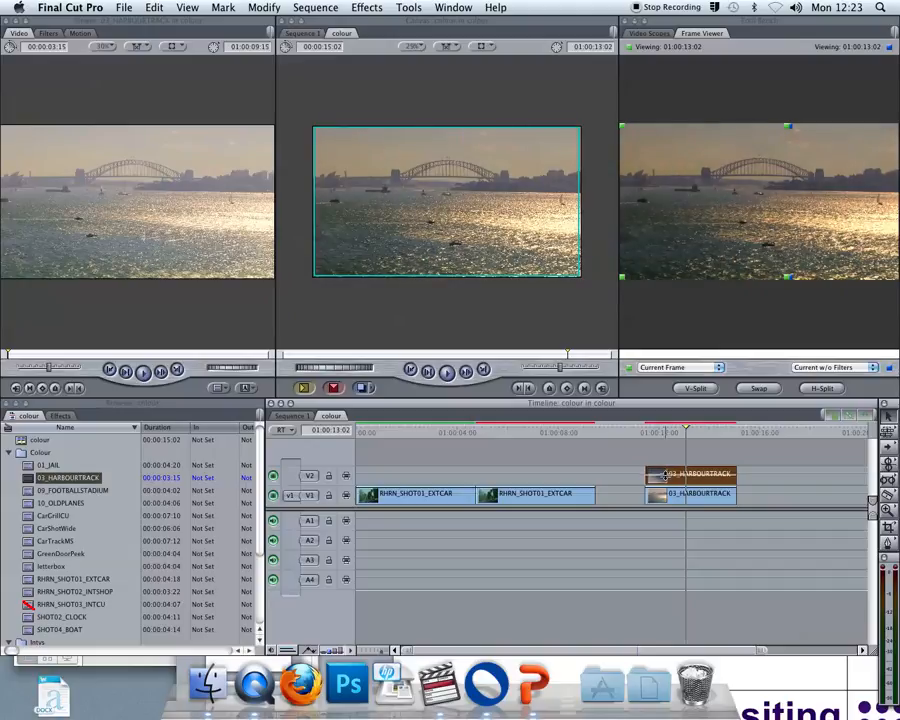
pyautogui.moveTo(665, 479); pyautogui.dragTo(663, 470)
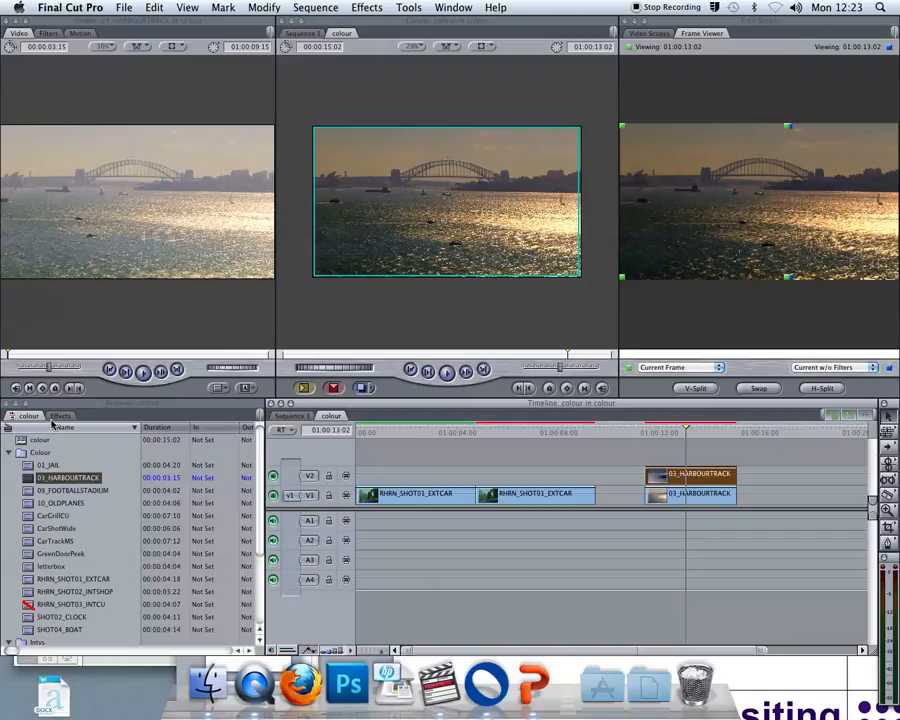
# Locate and select the Bloom filter in the Glow category of the video filters
pyautogui.click(60, 415)
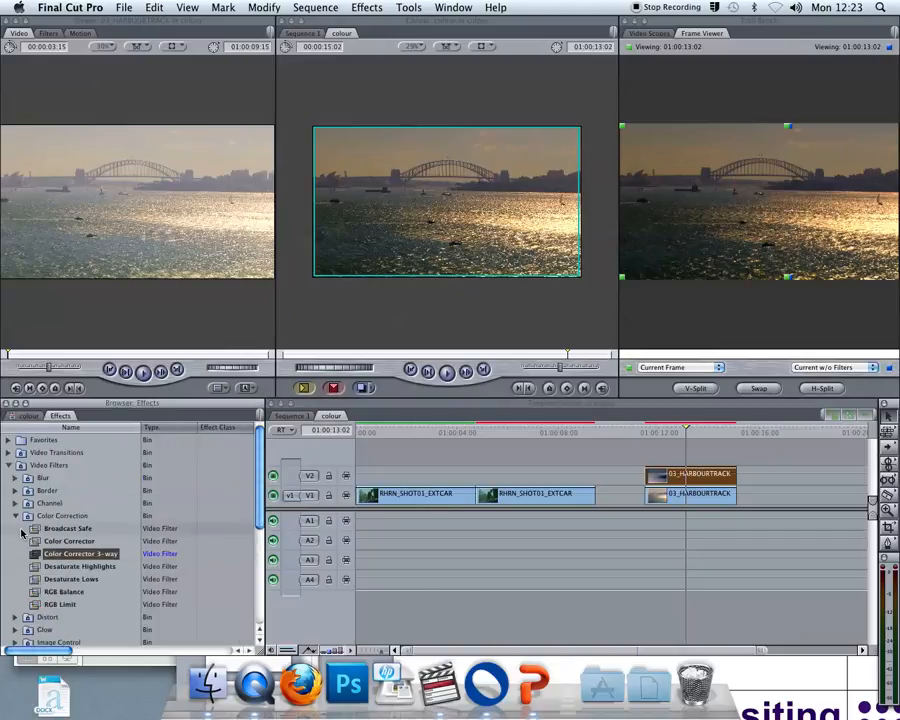
pyautogui.scroll(-3, 20, 516)
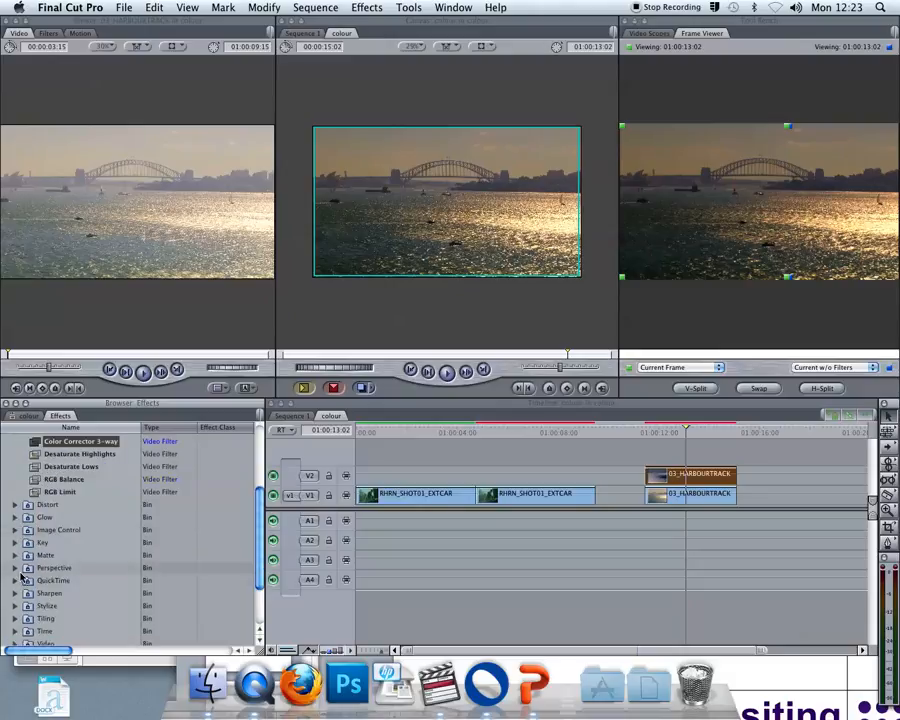
pyautogui.click(16, 517)
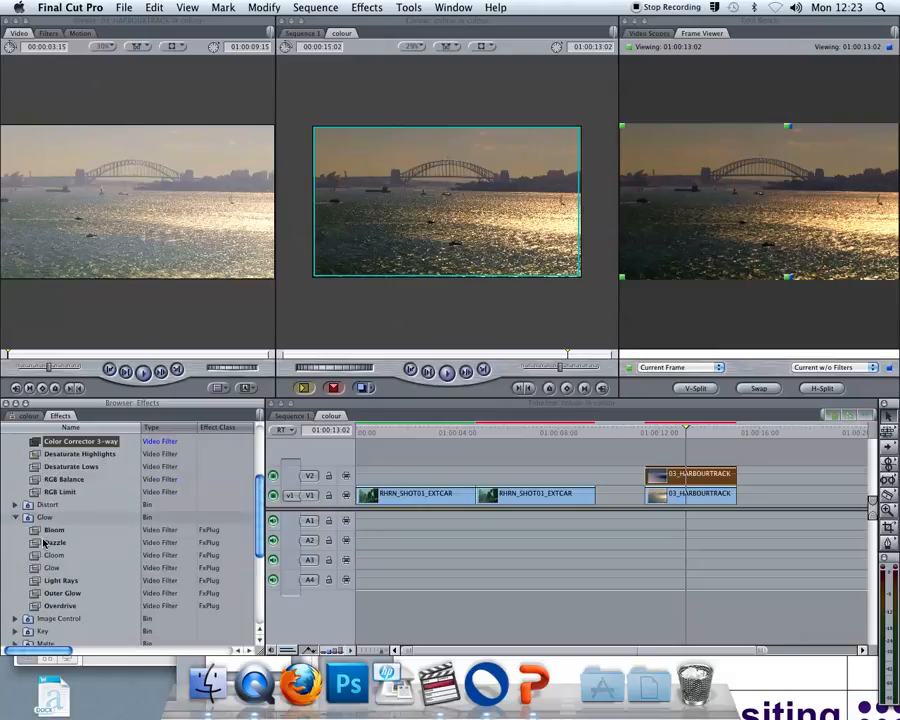
pyautogui.moveTo(35, 535)
pyautogui.mouseDown()
pyautogui.moveTo(567, 472)
pyautogui.moveTo(97, 516)
pyautogui.moveTo(36, 530)
pyautogui.mouseUp()
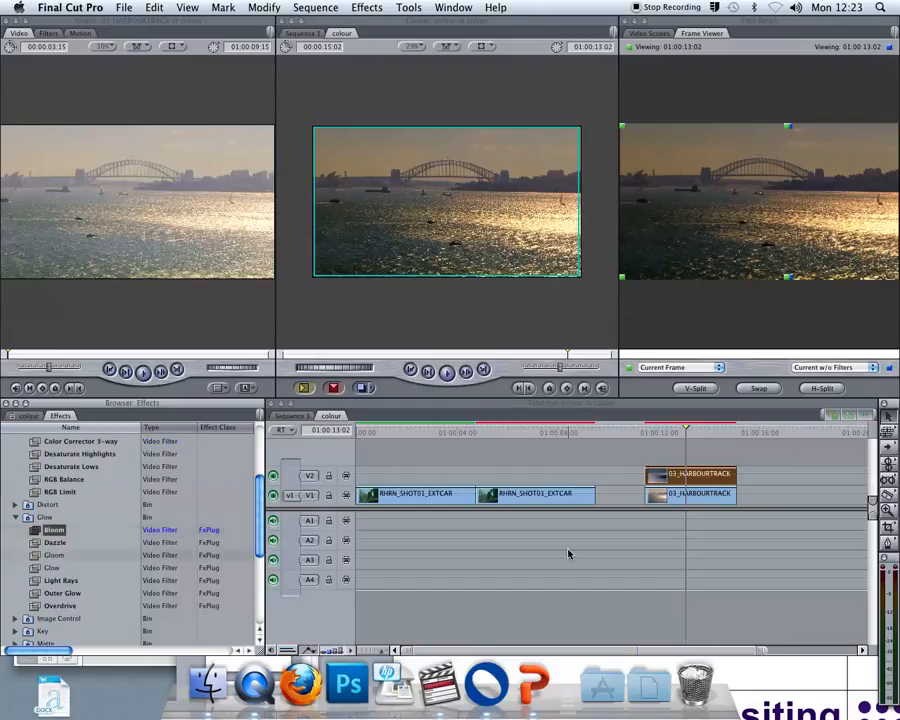
# Nest the two stacked 03_HARBOURTRACK clips on V1 and V2 as a sequence named "harbour composite"
pyautogui.click(666, 423)
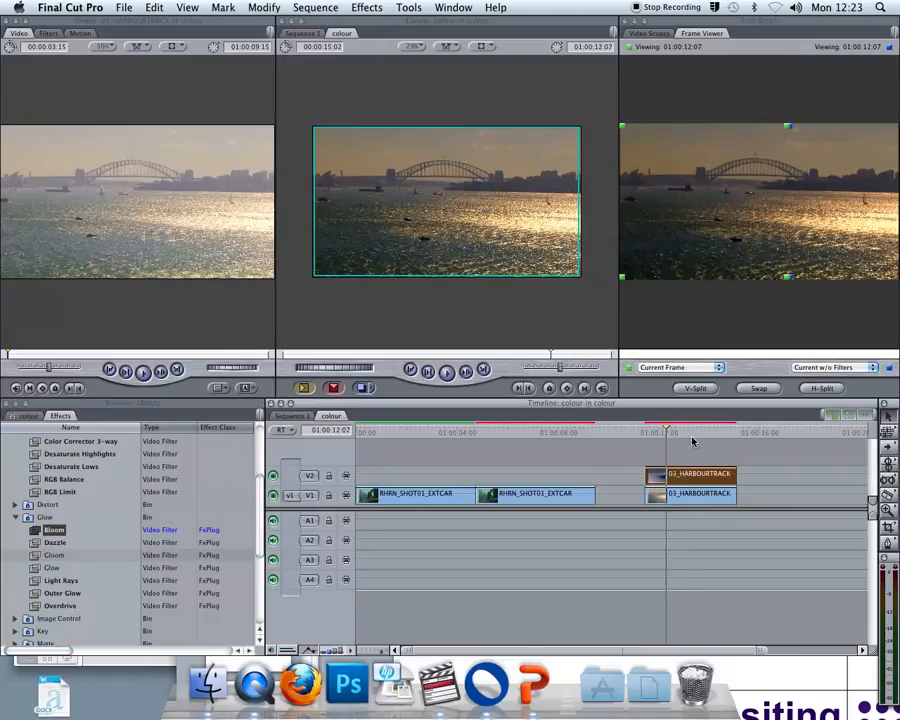
pyautogui.moveTo(646, 456); pyautogui.dragTo(678, 521)
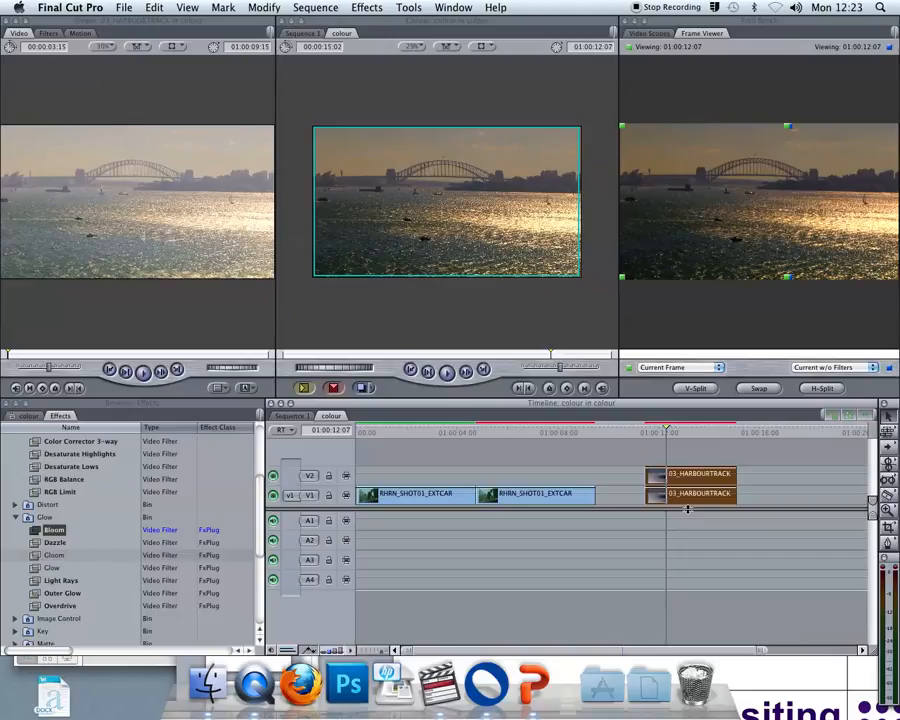
pyautogui.click(315, 7)
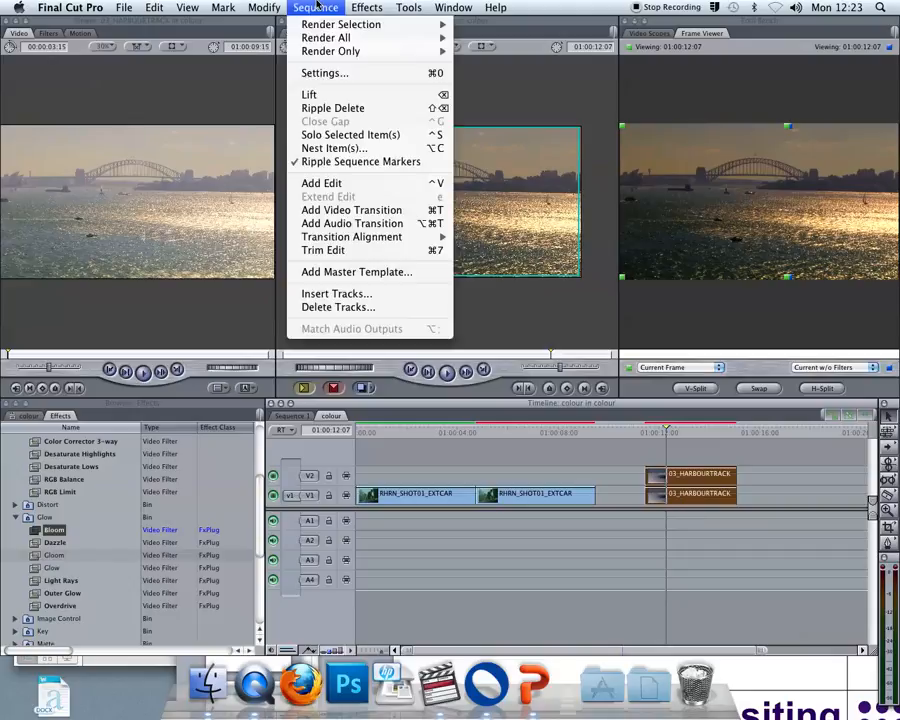
pyautogui.click(343, 148)
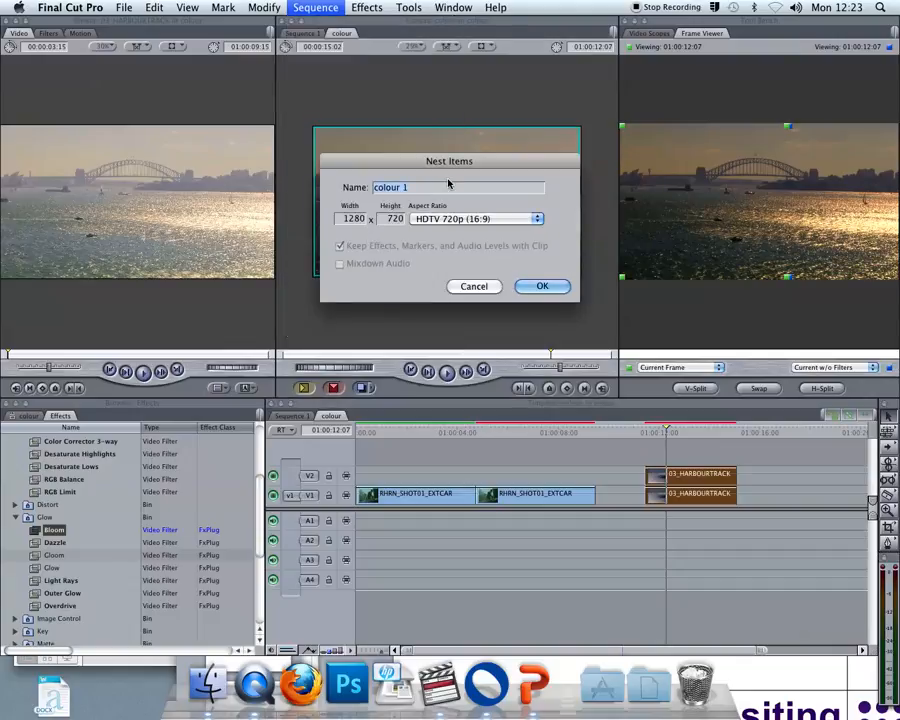
pyautogui.write('harbnour composite')
pyautogui.click(400, 187)
pyautogui.press('BackSpace')
pyautogui.click(541, 286)
# Apply the Bloom filter to the nested harbour composite clip on V1
pyautogui.click(643, 431)
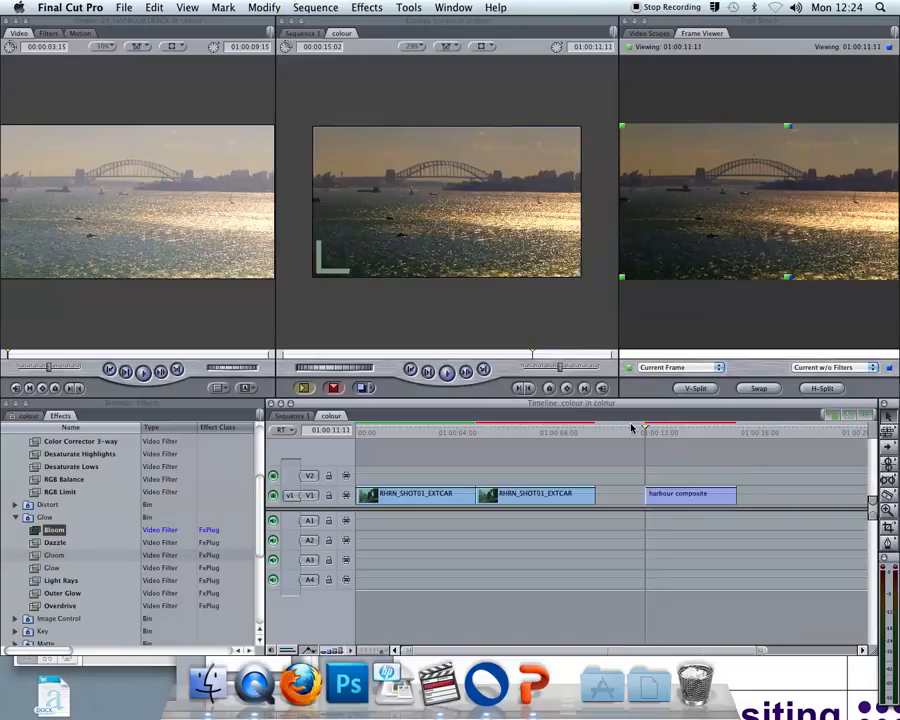
pyautogui.click(681, 489)
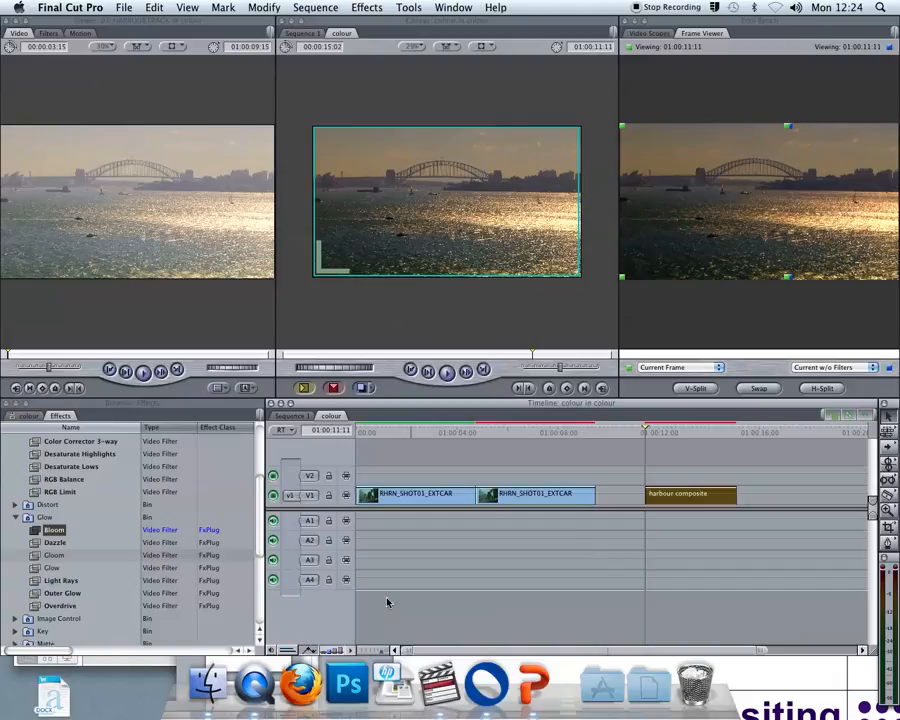
pyautogui.moveTo(30, 540); pyautogui.dragTo(680, 496)
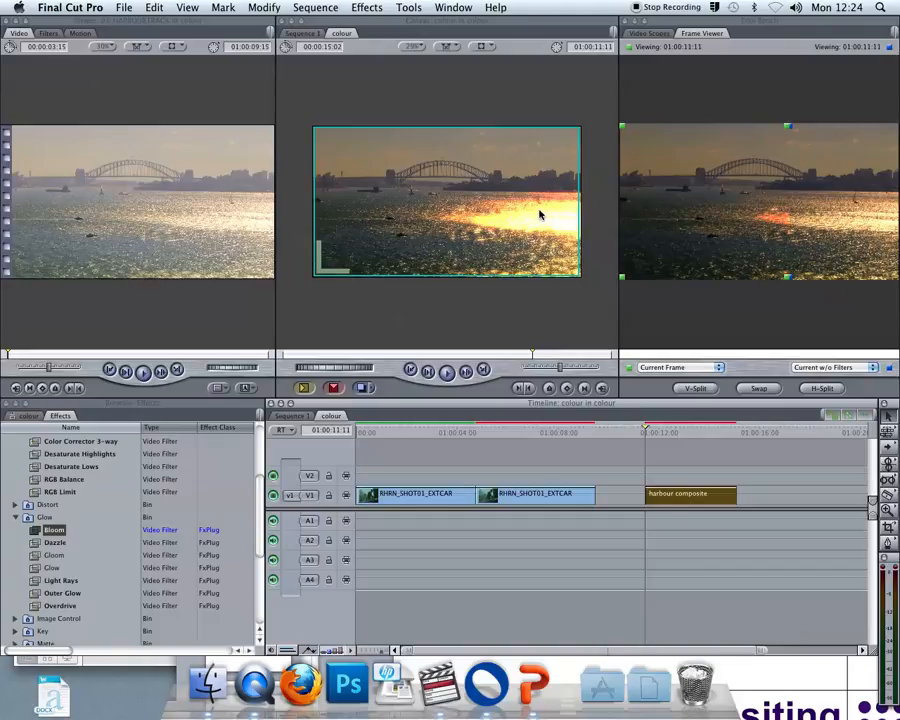
# Scrub through the harbour composite clip, inspect the contents of its nested sequence and return to the colour sequence
pyautogui.moveTo(663, 434); pyautogui.dragTo(707, 434)
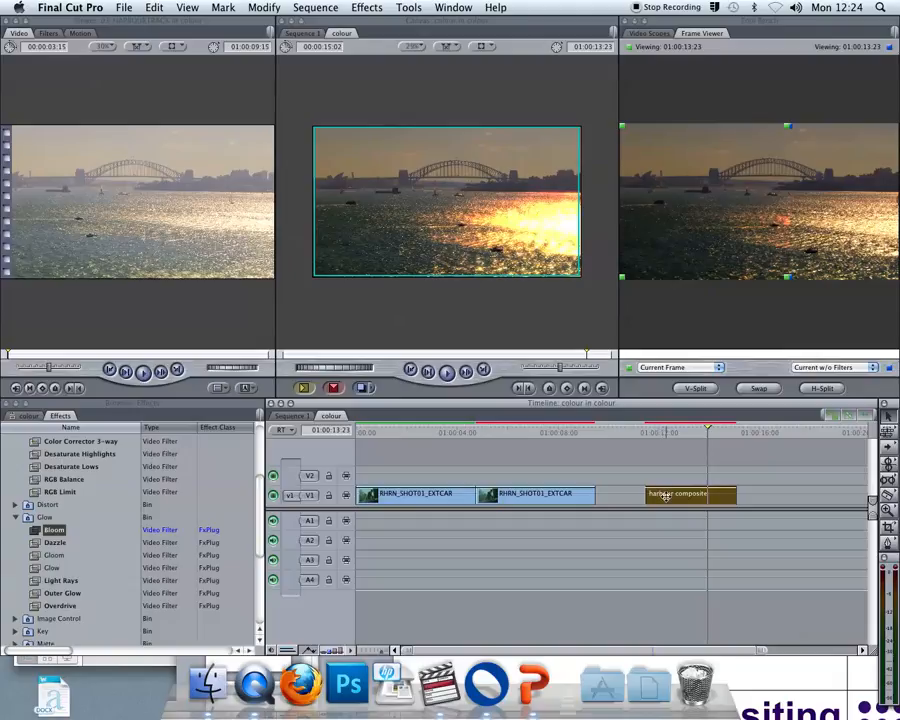
pyautogui.doubleClick(665, 496)
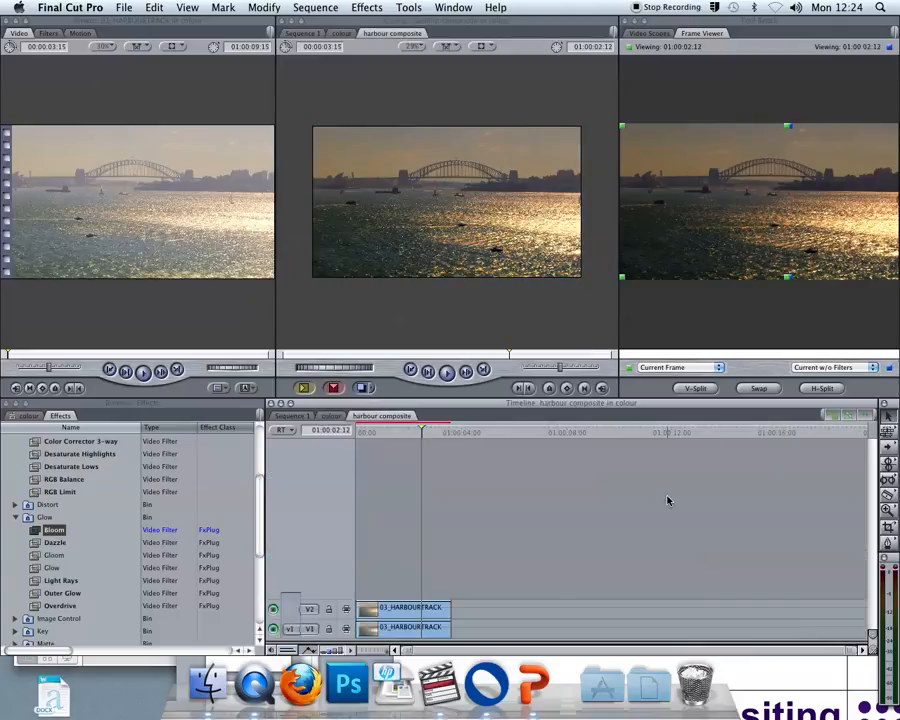
pyautogui.click(331, 416)
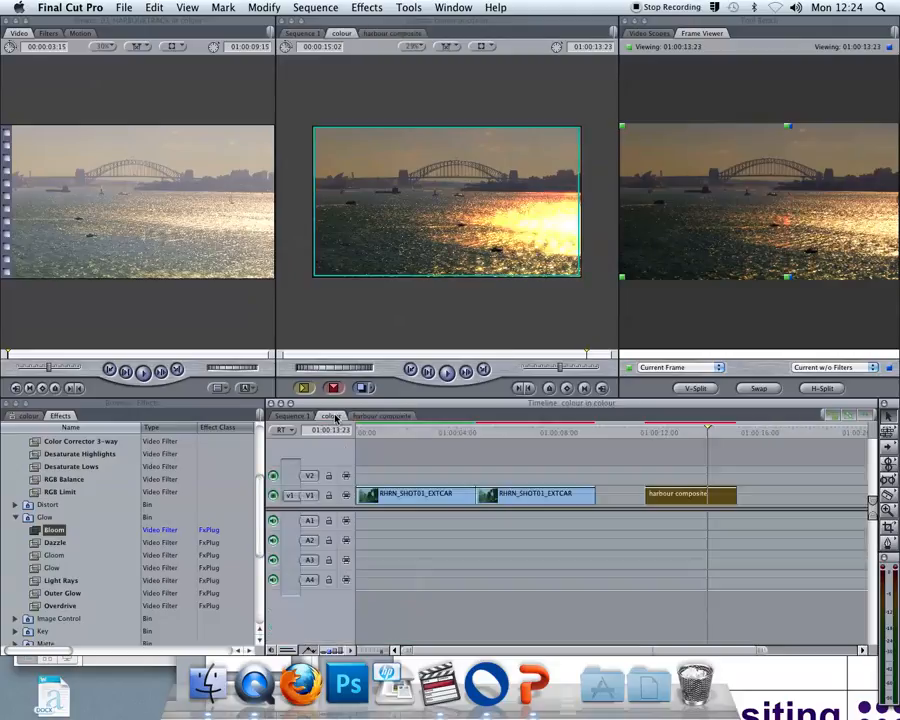
# Load the harbour composite clip in the Viewer and set its Bloom filter to Amount 1 and Brightness 58
pyautogui.rightClick(677, 497)
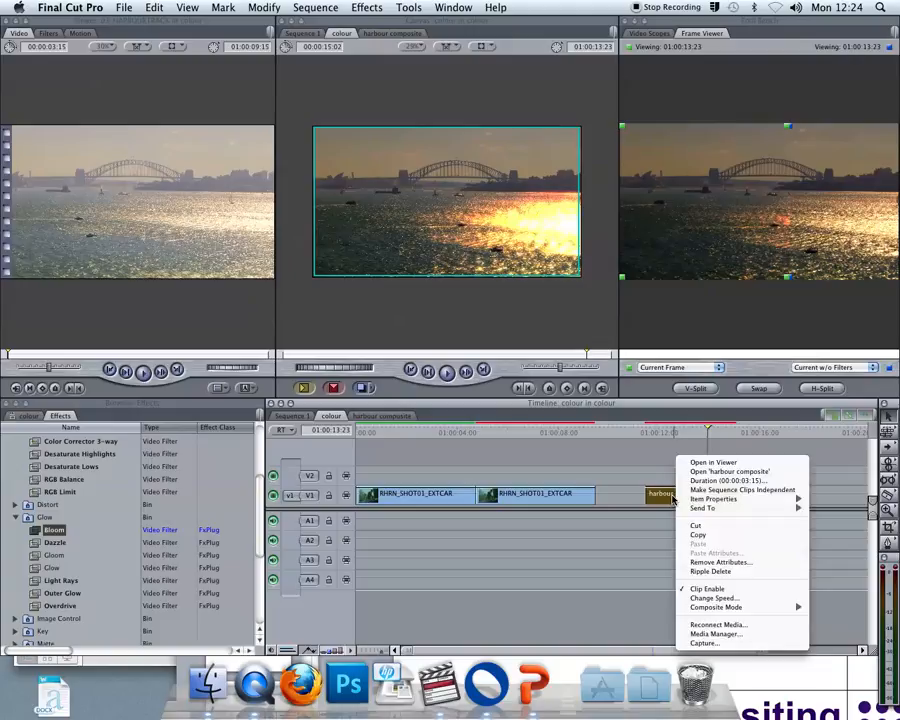
pyautogui.click(705, 463)
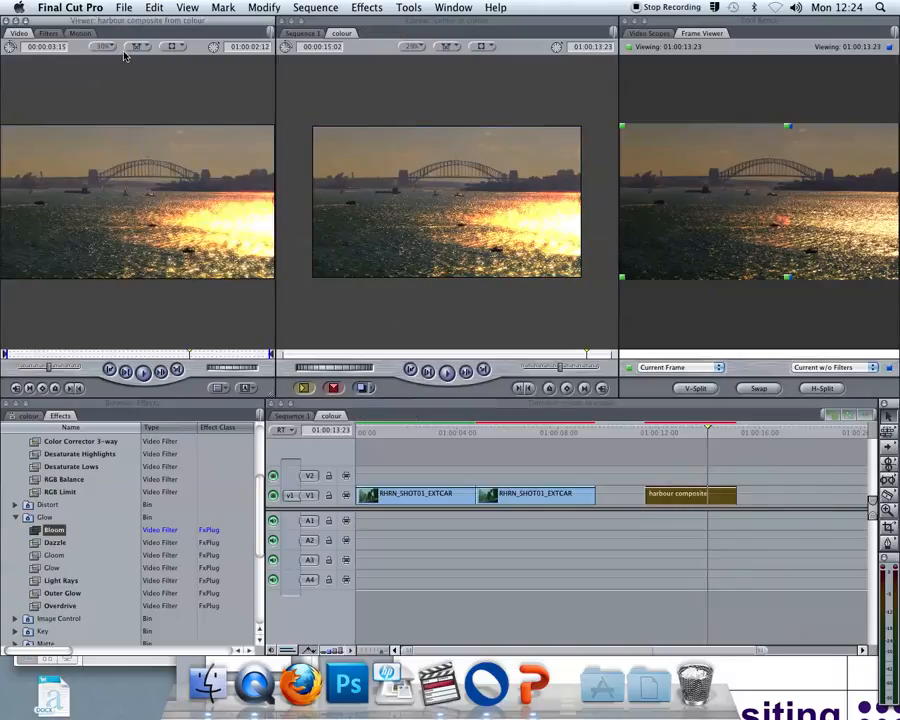
pyautogui.click(45, 33)
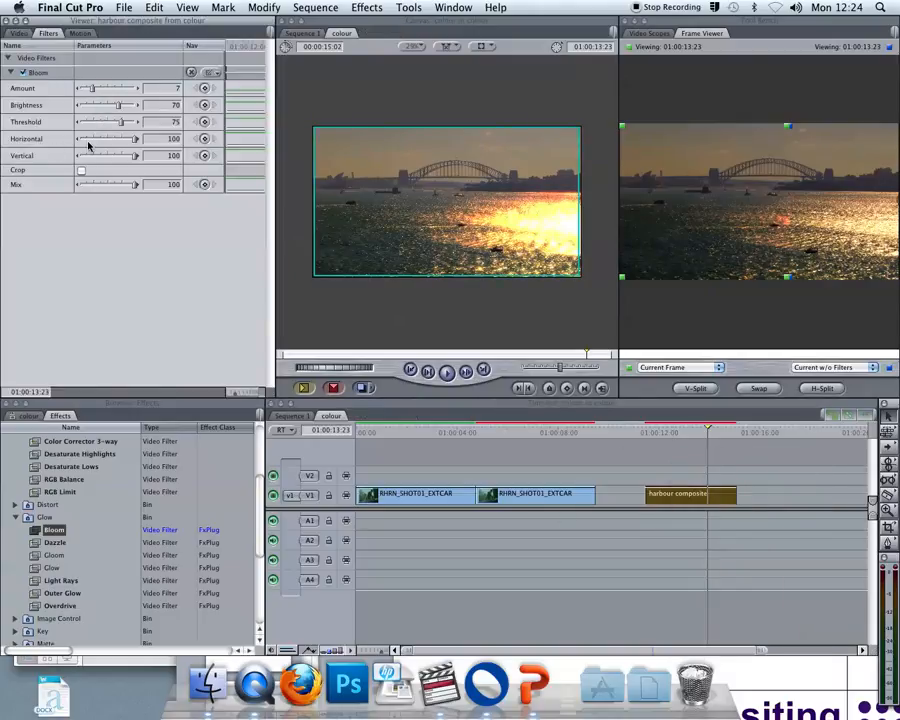
pyautogui.moveTo(96, 93); pyautogui.dragTo(112, 107)
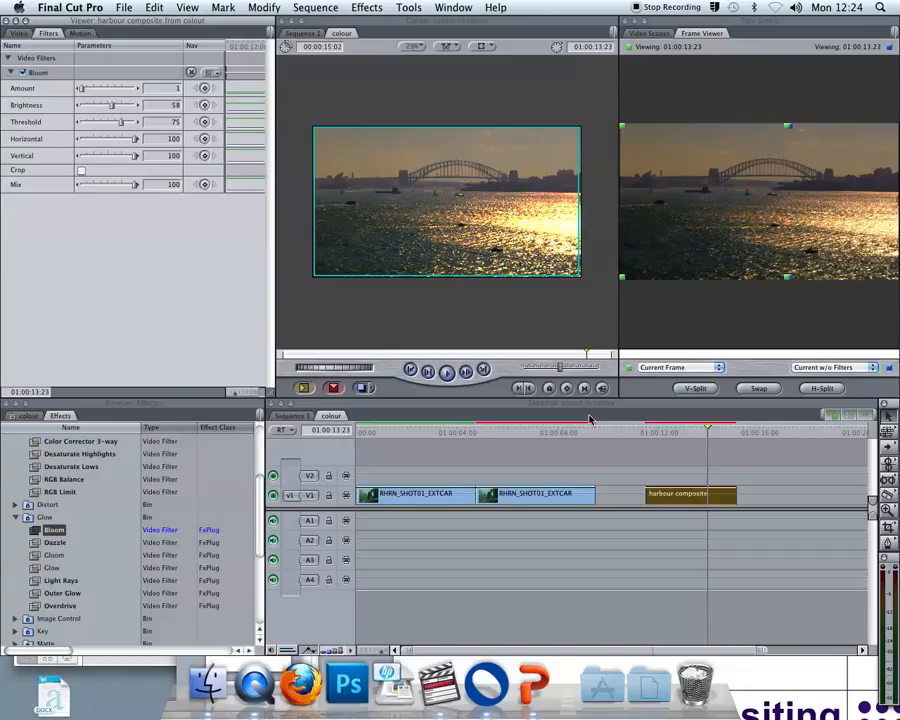
# Render the harbour composite clip in the colour sequence for playback
pyautogui.press('super+r')
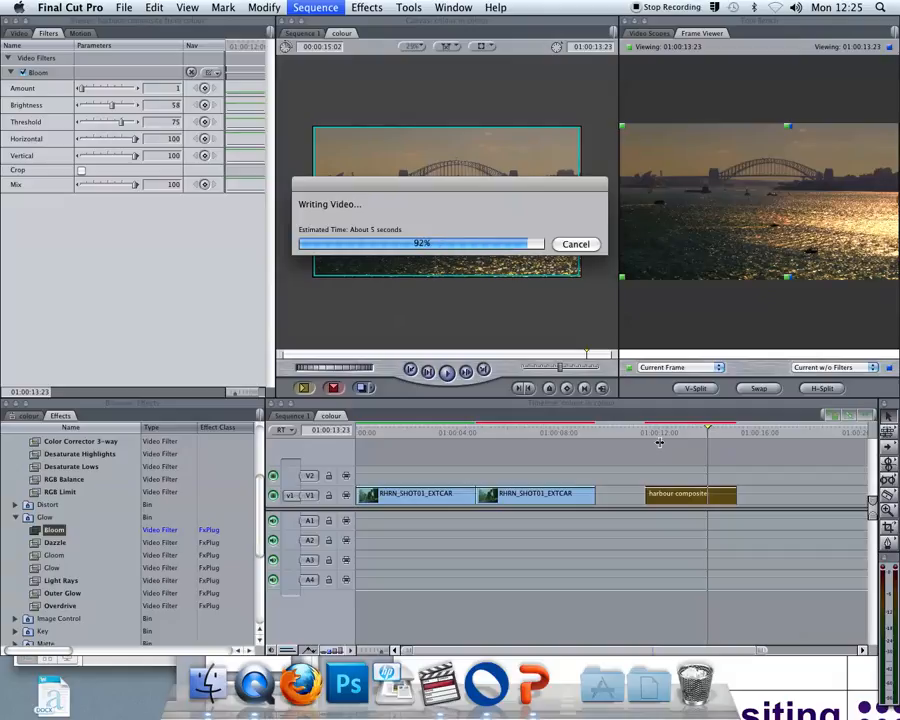
pyautogui.click(650, 432)
pyautogui.press('space')
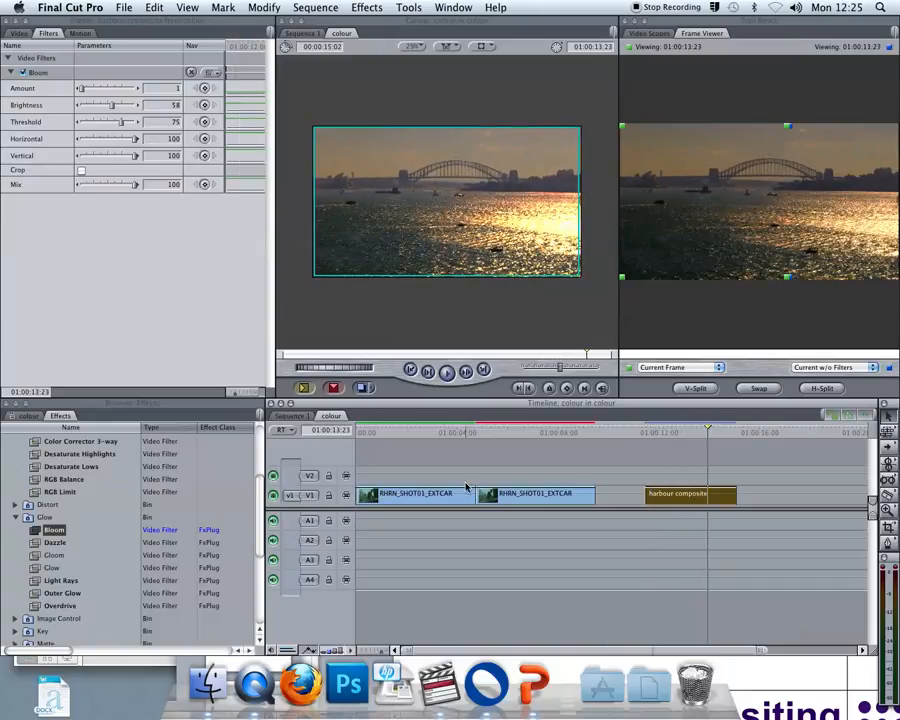
# Load the original 03_HARBOURTRACK clip from the colour project in the Viewer to compare it with the graded composite
pyautogui.scroll(4, 40, 470)
pyautogui.click(28, 415)
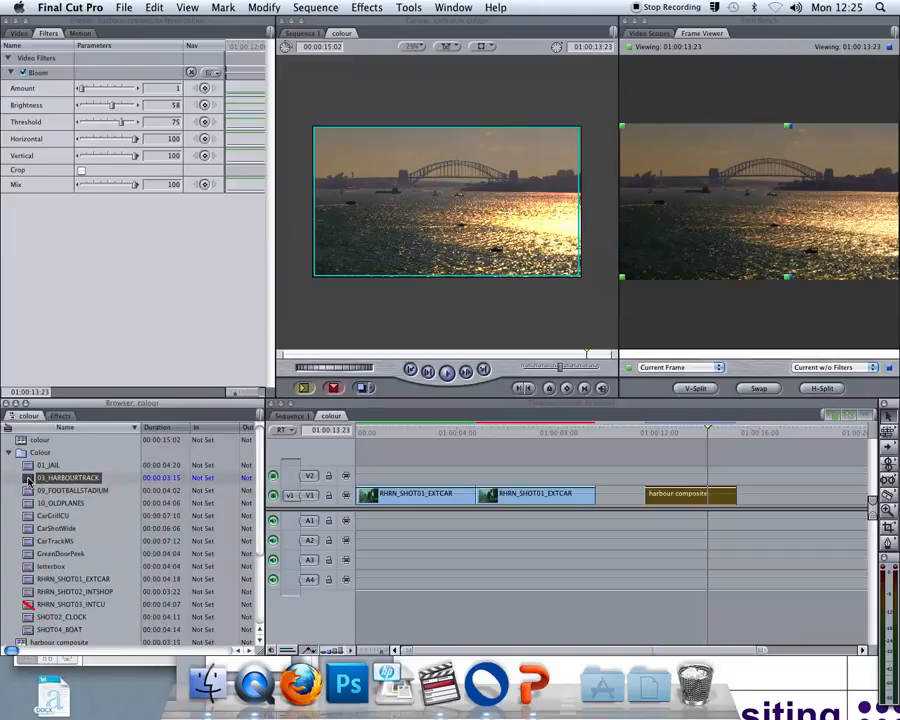
pyautogui.doubleClick(28, 482)
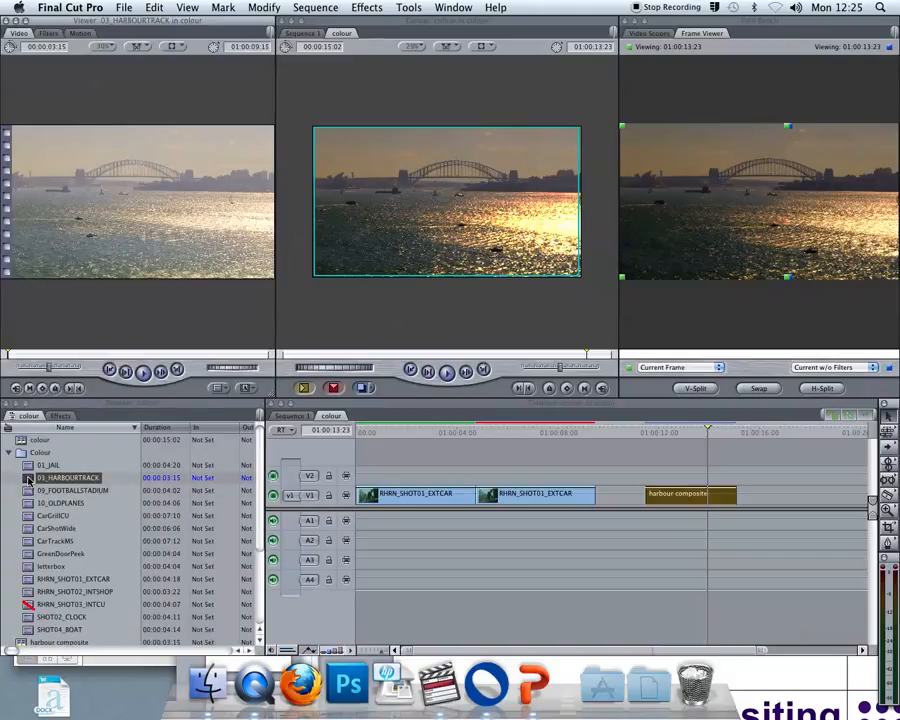